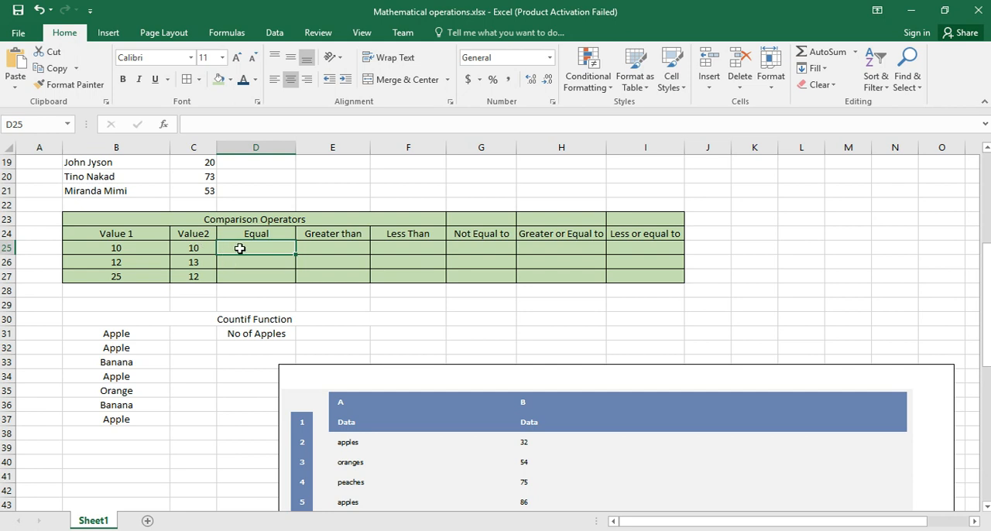
Step: Enter =B25=C25 in cell D25 under Equal and fill the formula down to D27
double_click(240, 248)
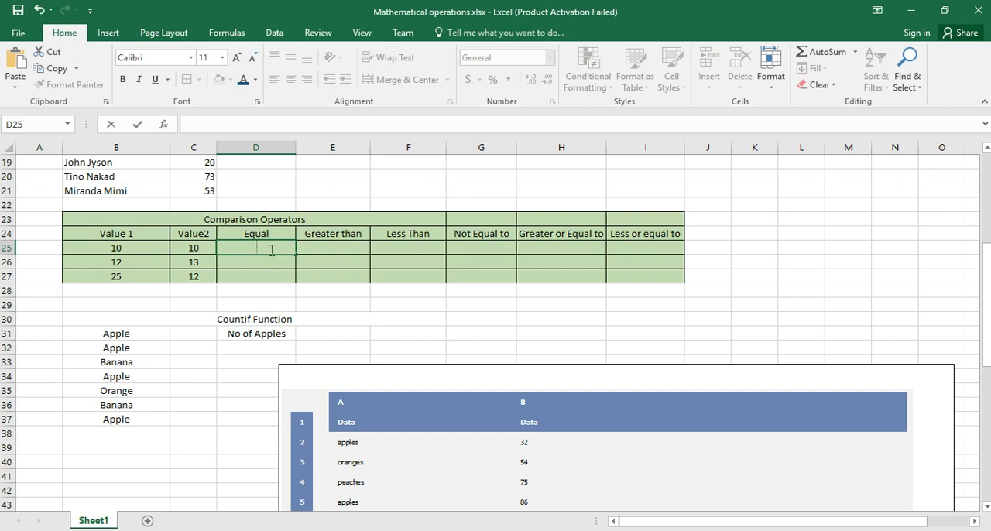
type("=")
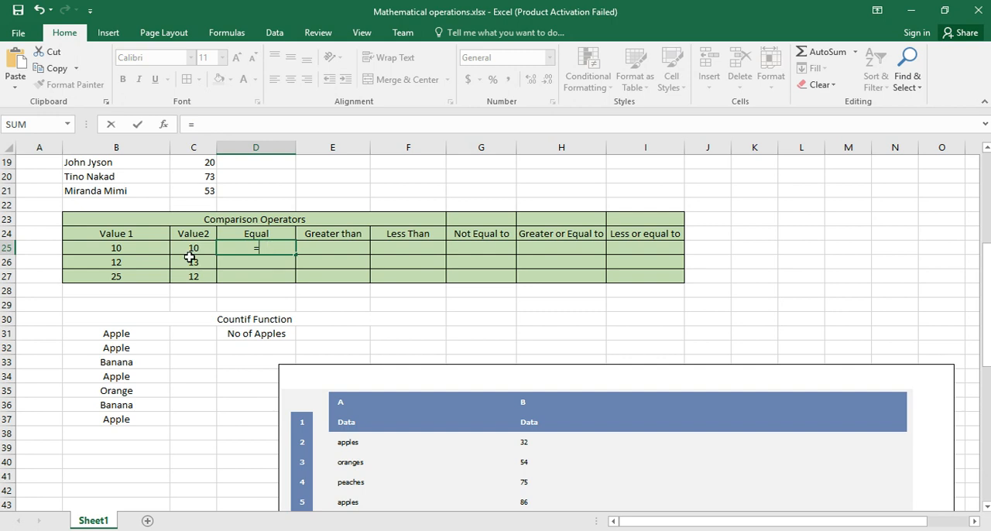
left_click(134, 250)
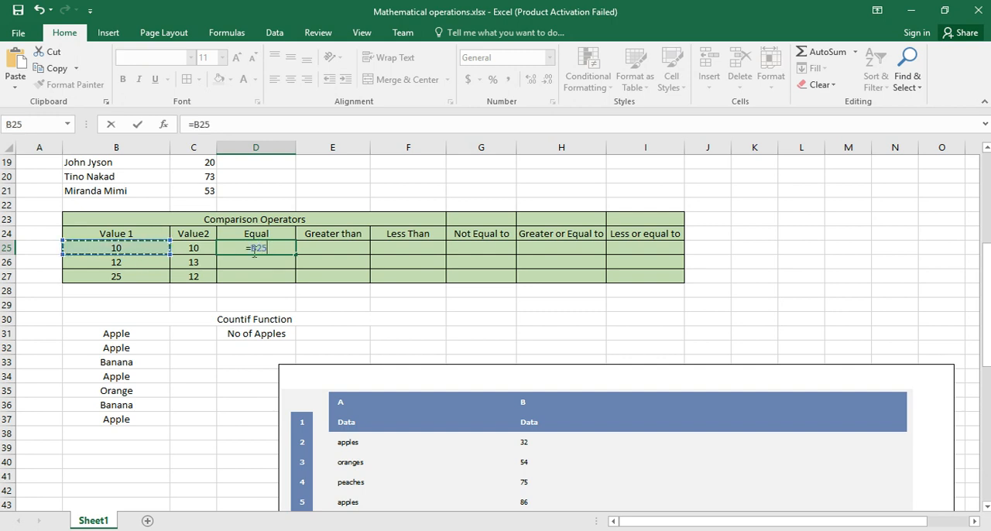
type("=")
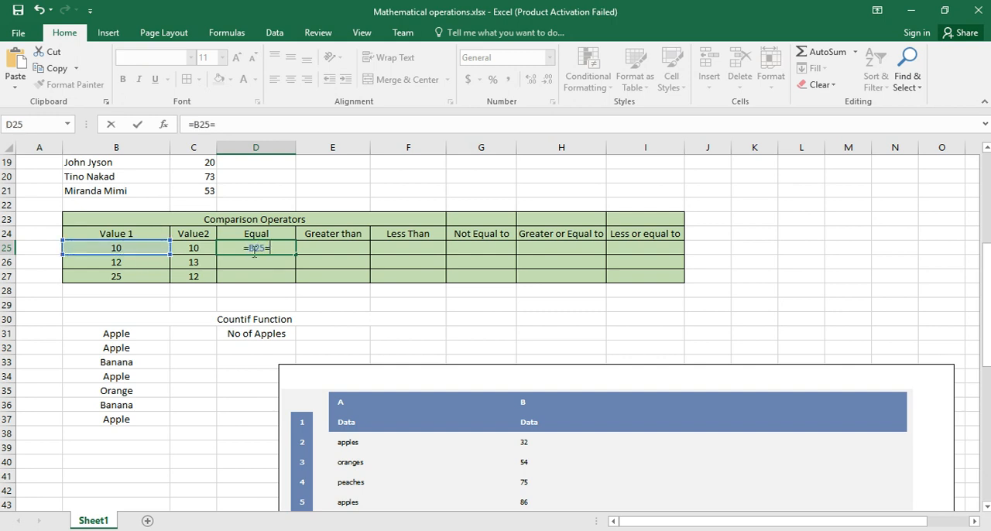
left_click(199, 251)
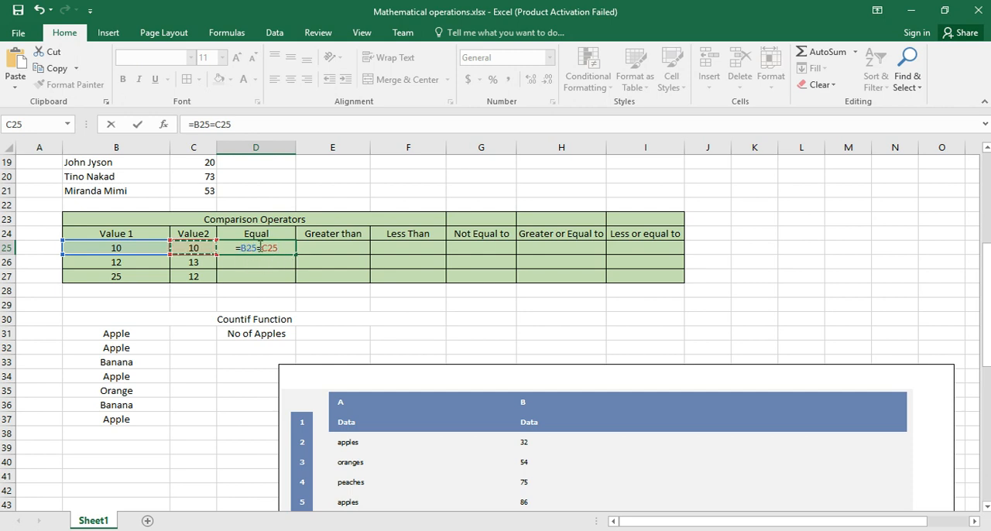
key("Return")
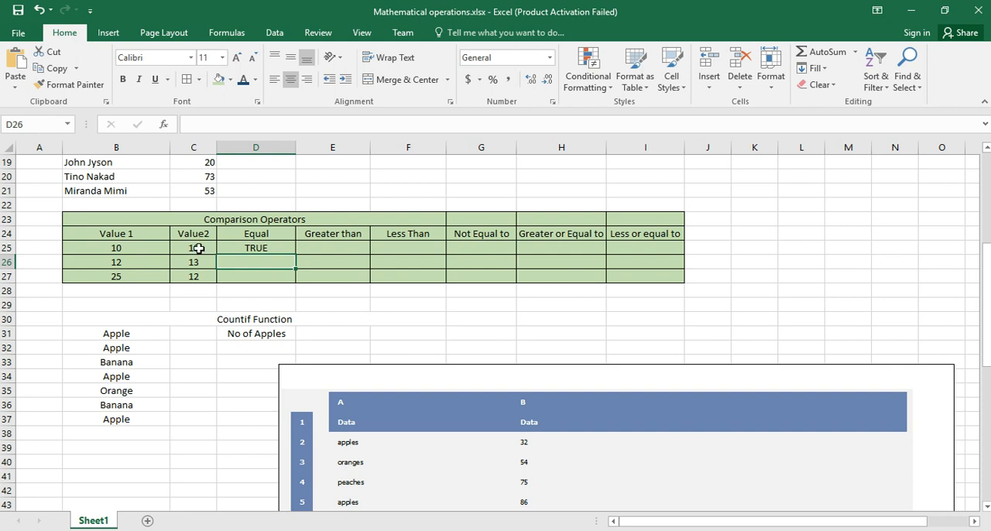
left_click(263, 248)
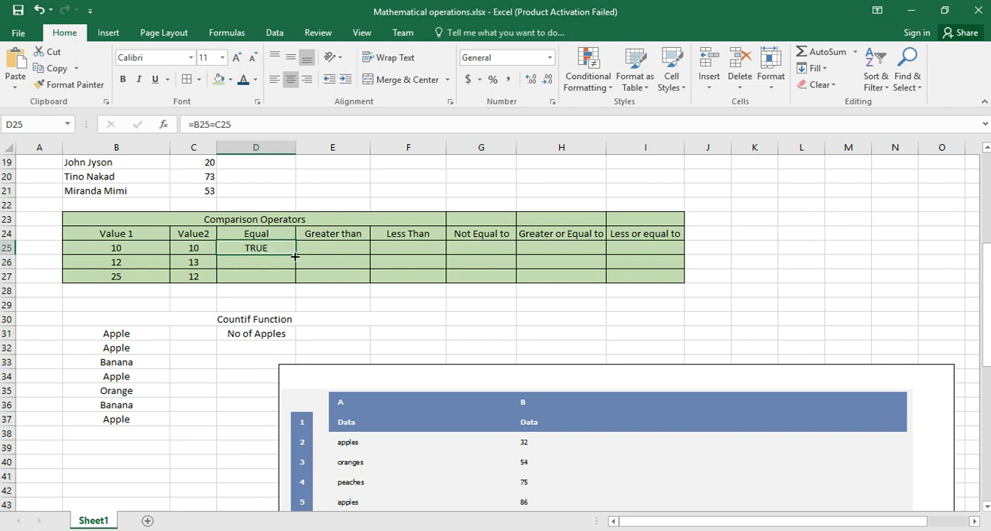
left_click_drag(295, 254, 296, 282)
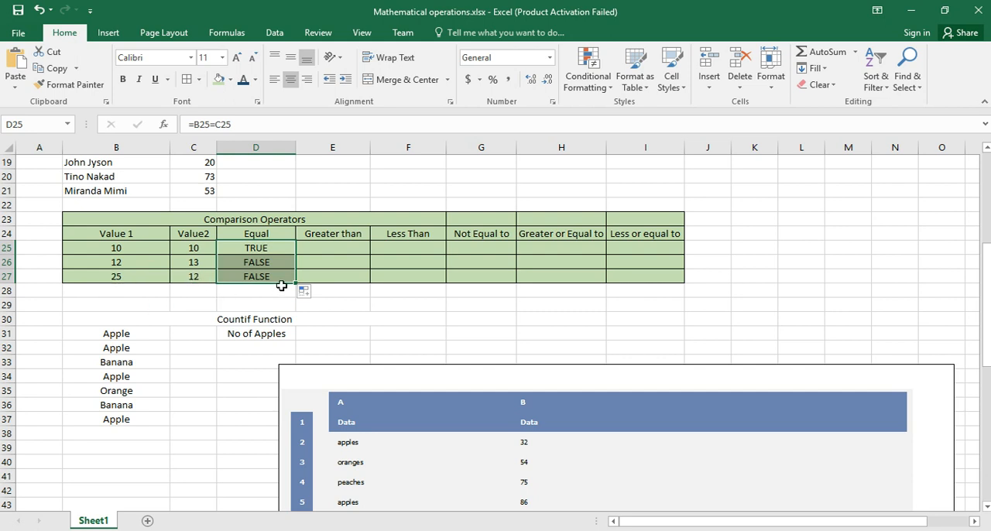
Step: Enter =B25>C25 in cell E25 under Greater than and fill the formula down to E27
left_click(321, 247)
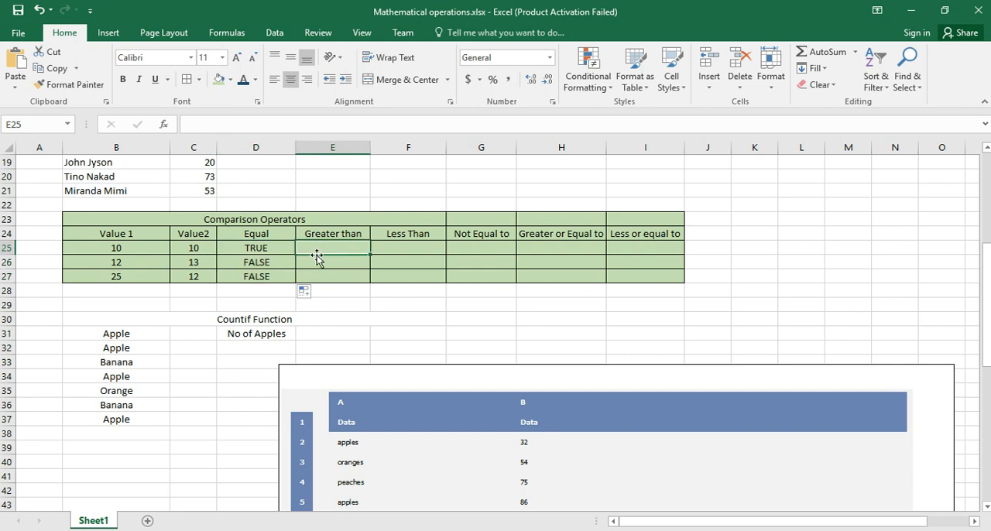
type("=")
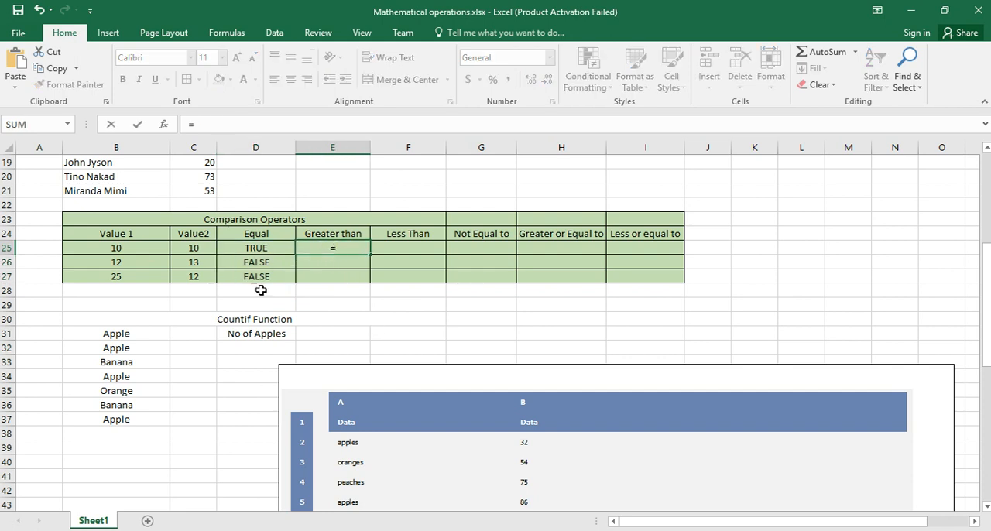
left_click(126, 248)
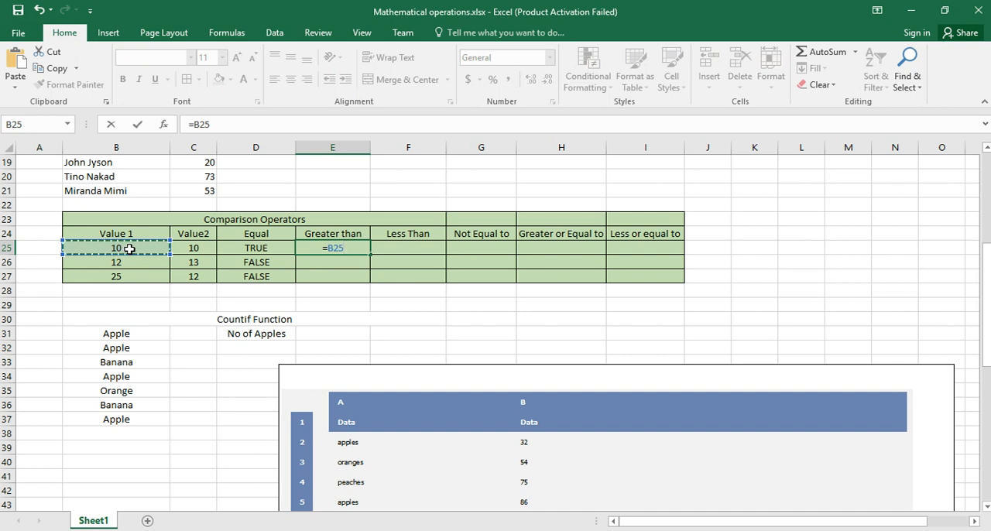
type(">")
left_click(192, 253)
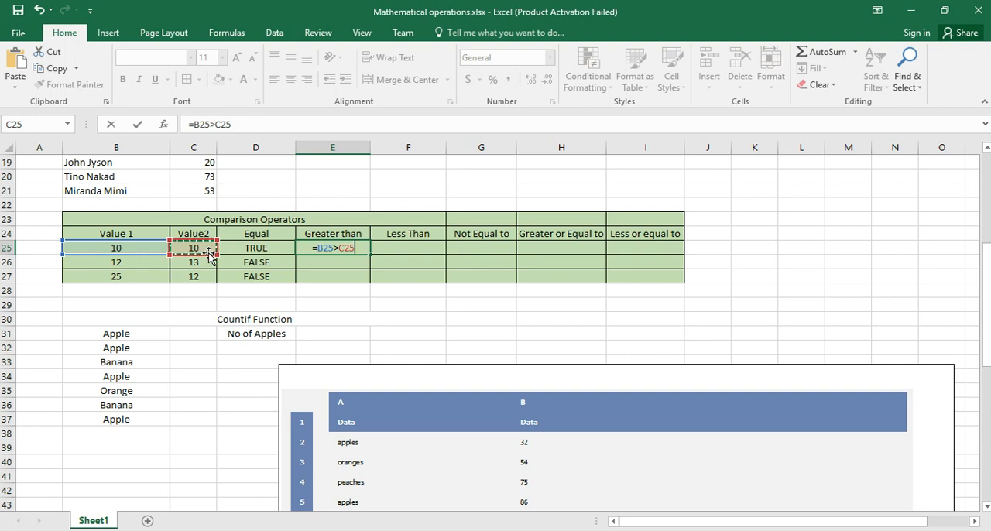
key("Return")
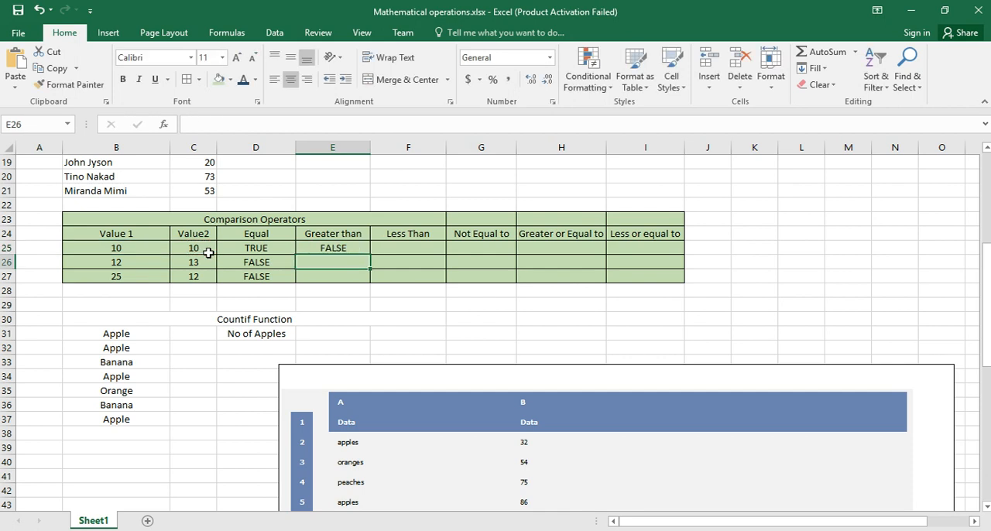
left_click(347, 251)
left_click_drag(369, 257, 370, 290)
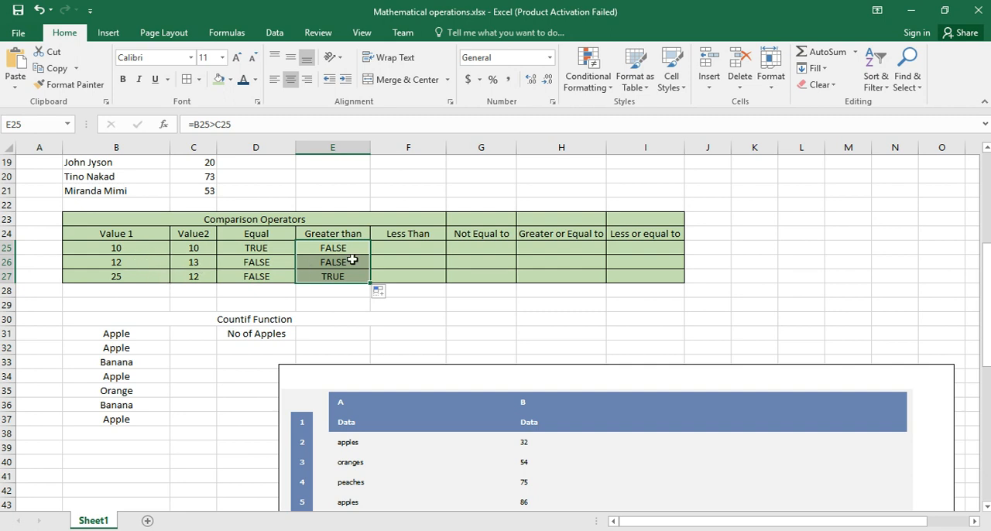
Step: Enter =B25<C25 in cell F25 under Less Than and fill the formula down to F27
left_click(425, 250)
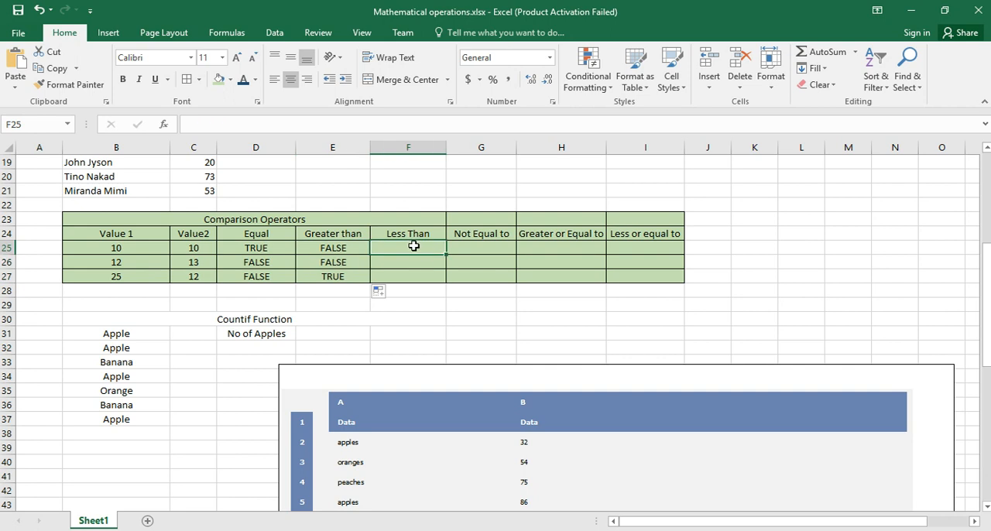
type("=")
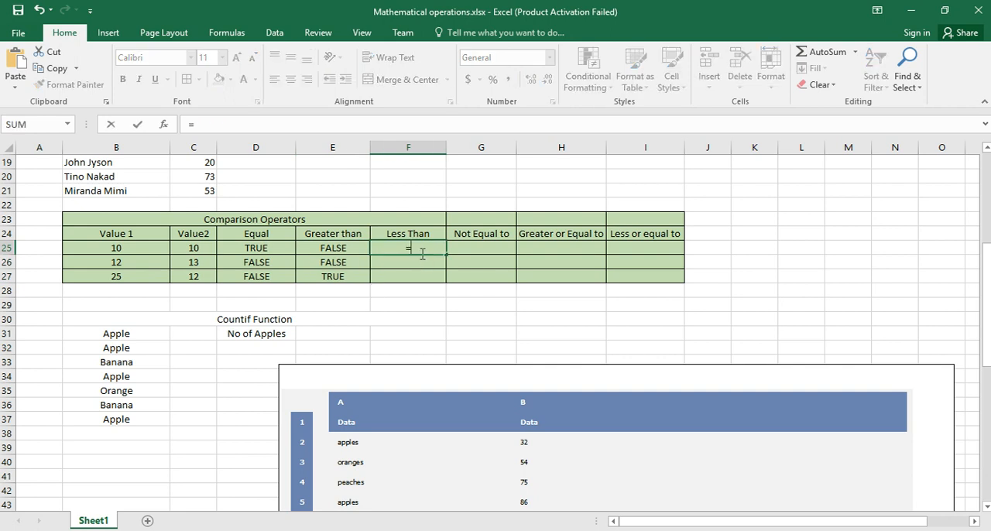
left_click(144, 248)
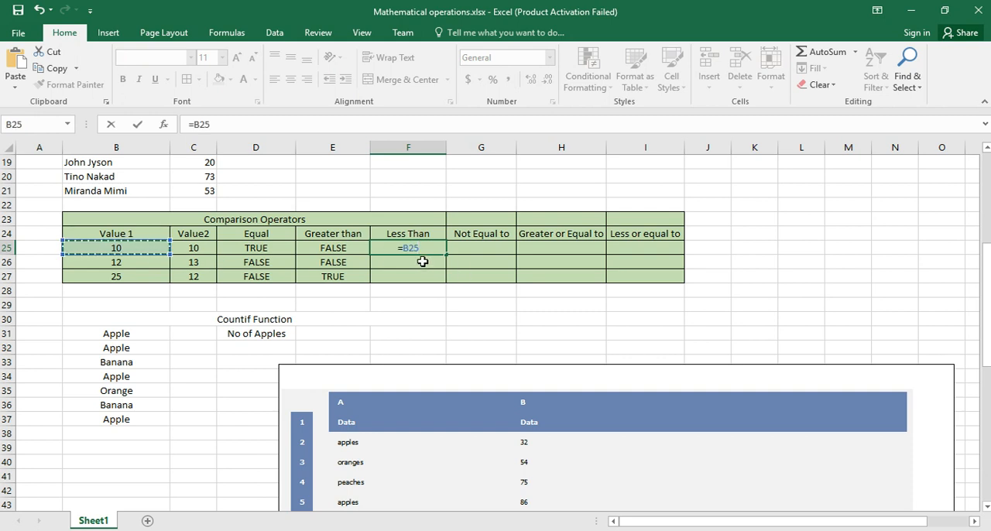
type("<c25")
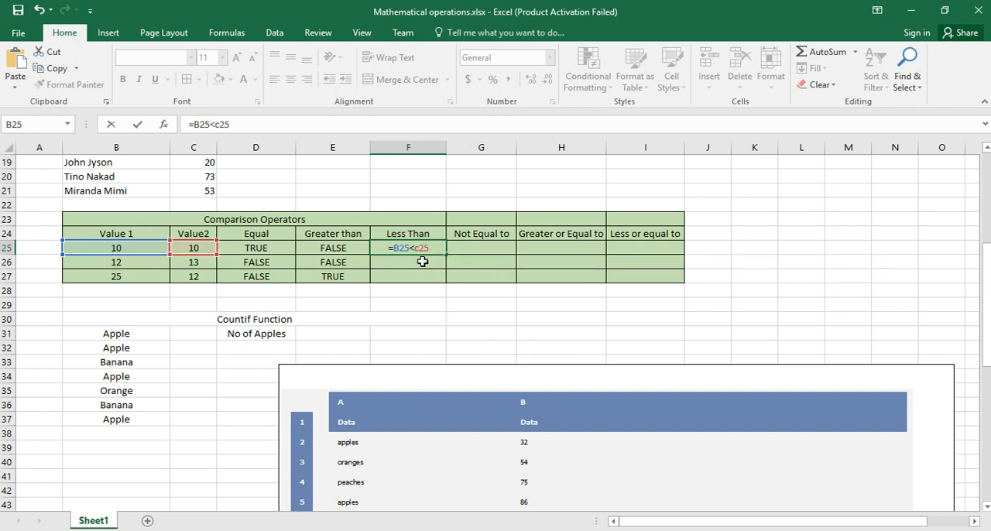
key("Return")
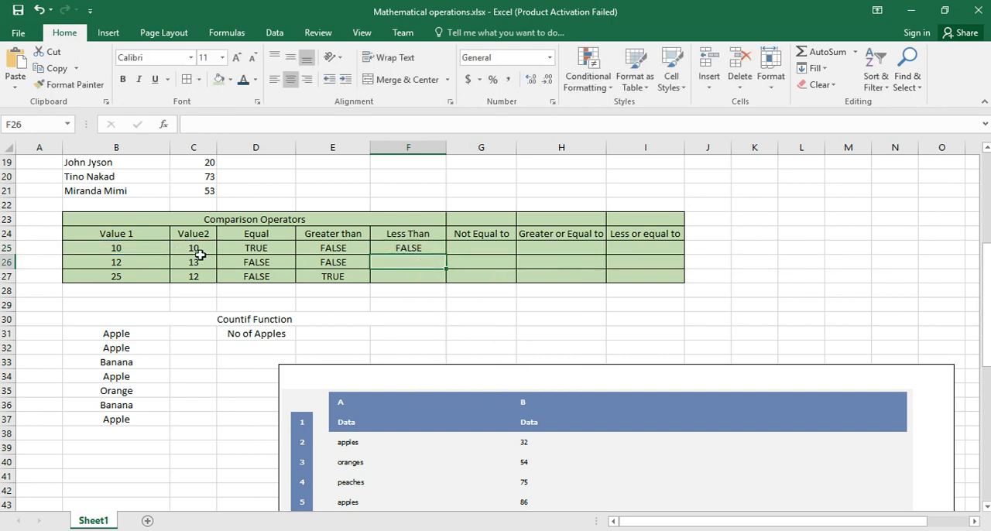
left_click(410, 249)
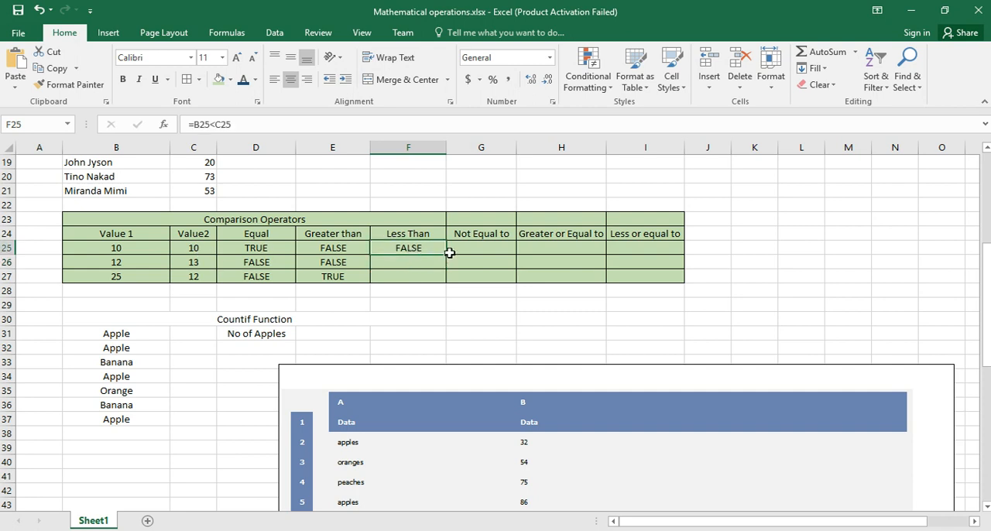
left_click_drag(447, 256, 443, 278)
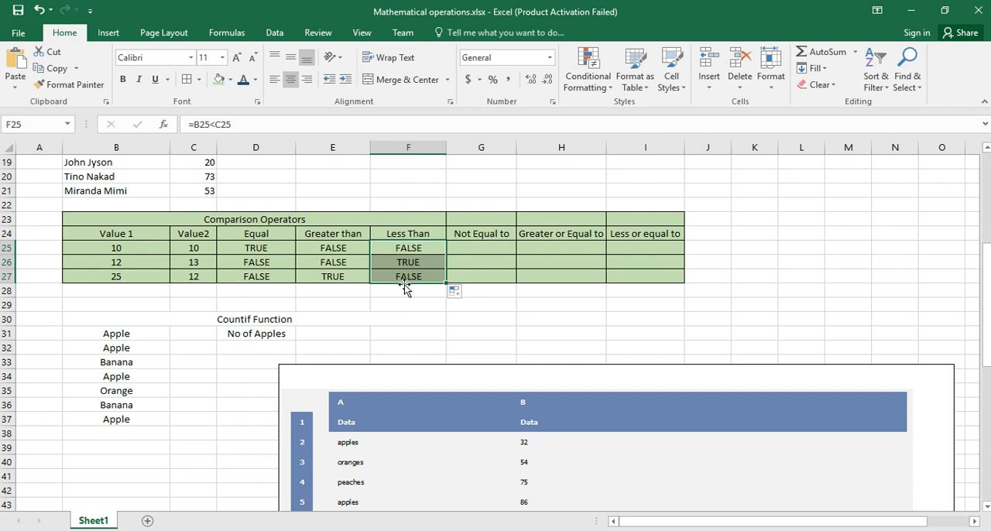
Step: Enter =B25<>C25 in cell G25 under Not Equal to and fill the formula down to G27
left_click(495, 246)
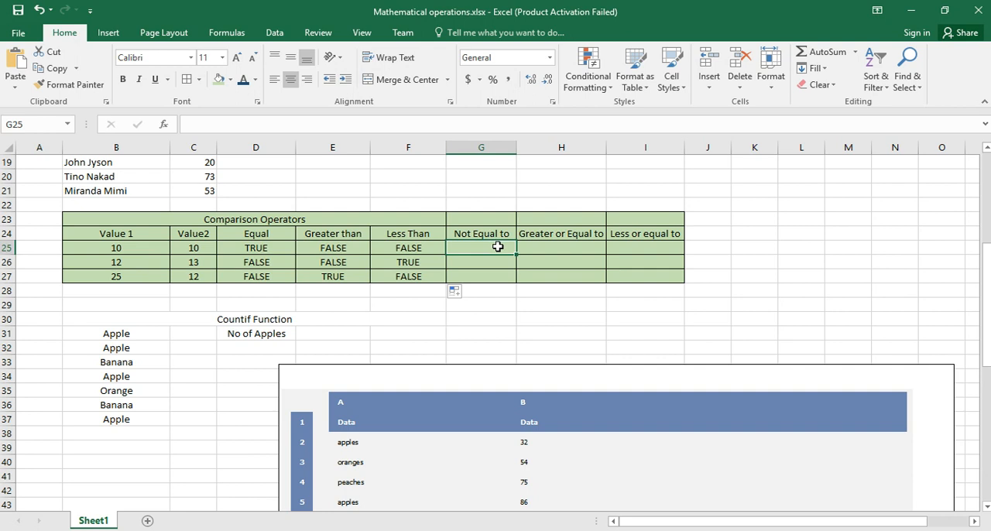
type("=")
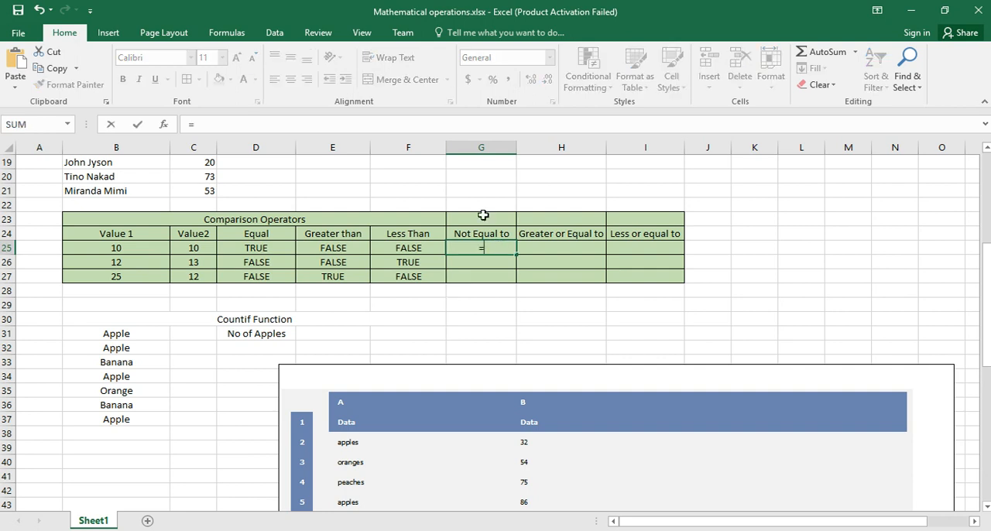
left_click(137, 251)
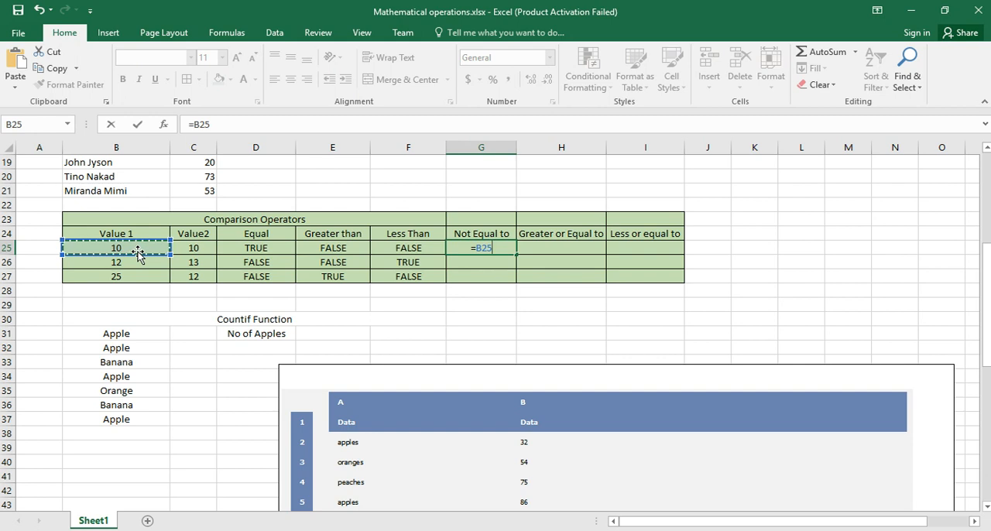
type("<>")
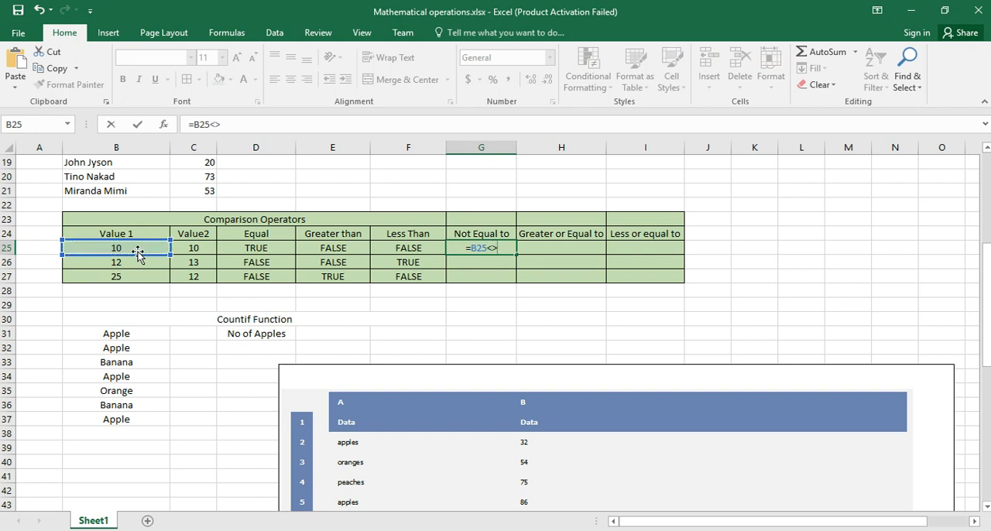
left_click(209, 257)
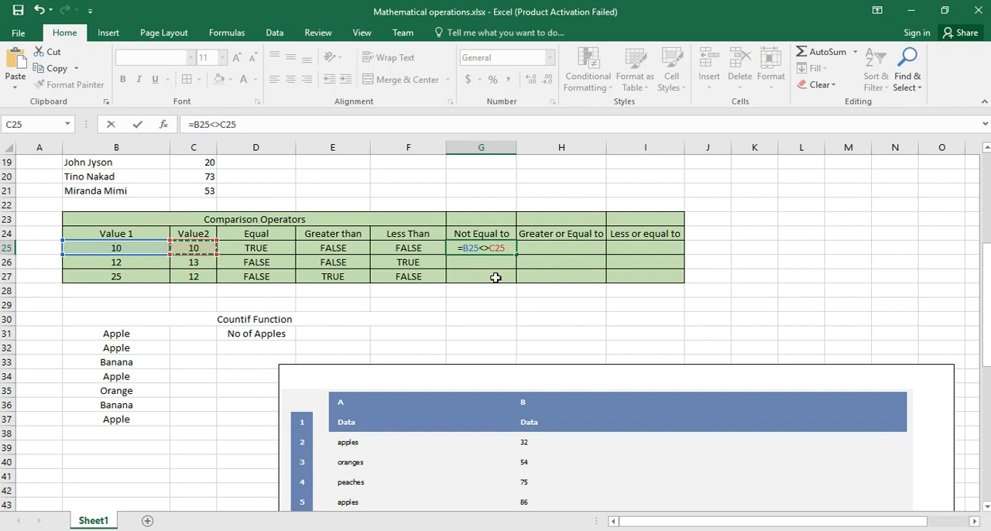
key("Return")
left_click(493, 249)
left_click_drag(515, 254, 514, 284)
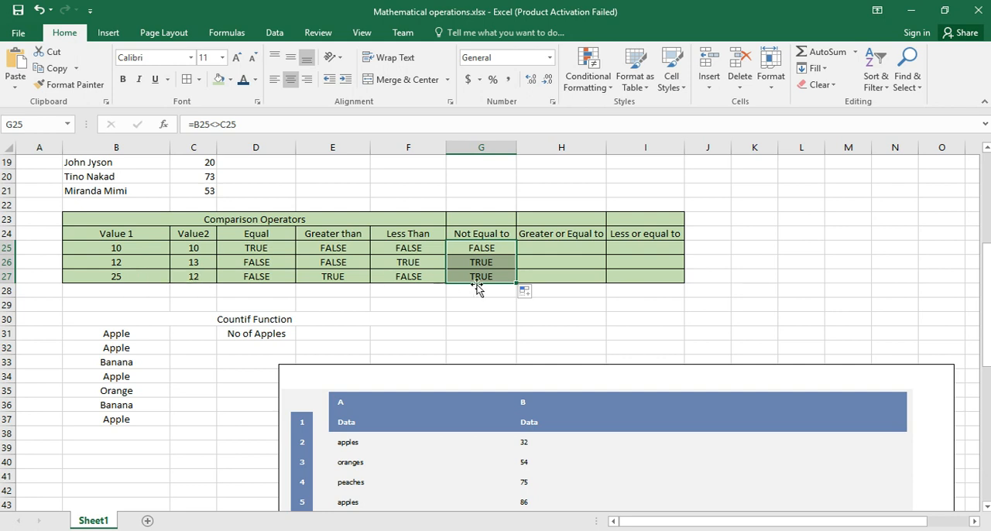
Step: Enter =B25>=C25 in cell H25 under Greater or Equal to and fill the formula down to H27
left_click(570, 246)
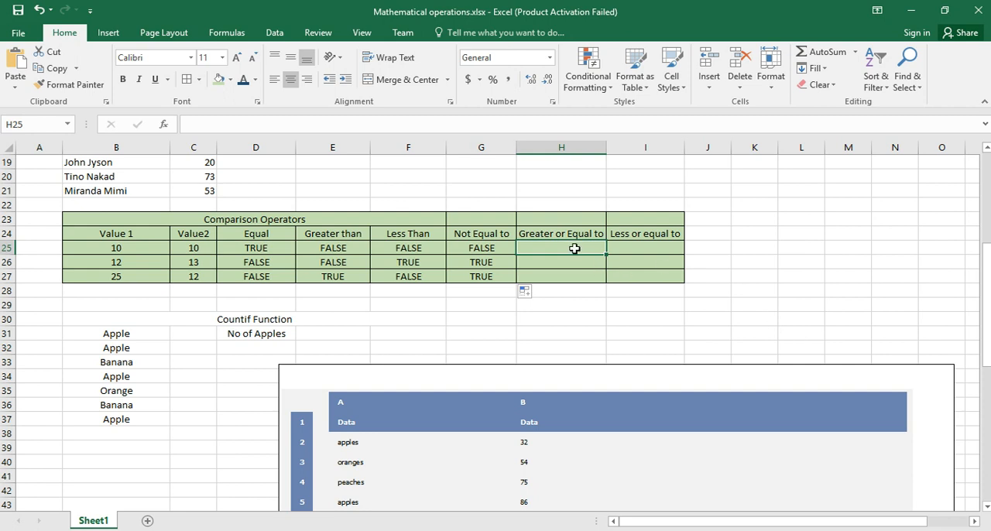
type("=")
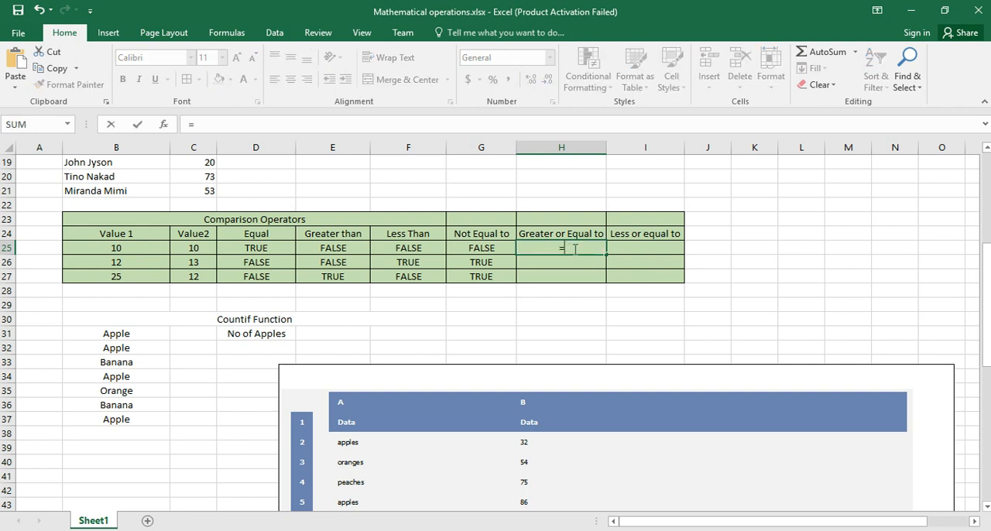
left_click(127, 248)
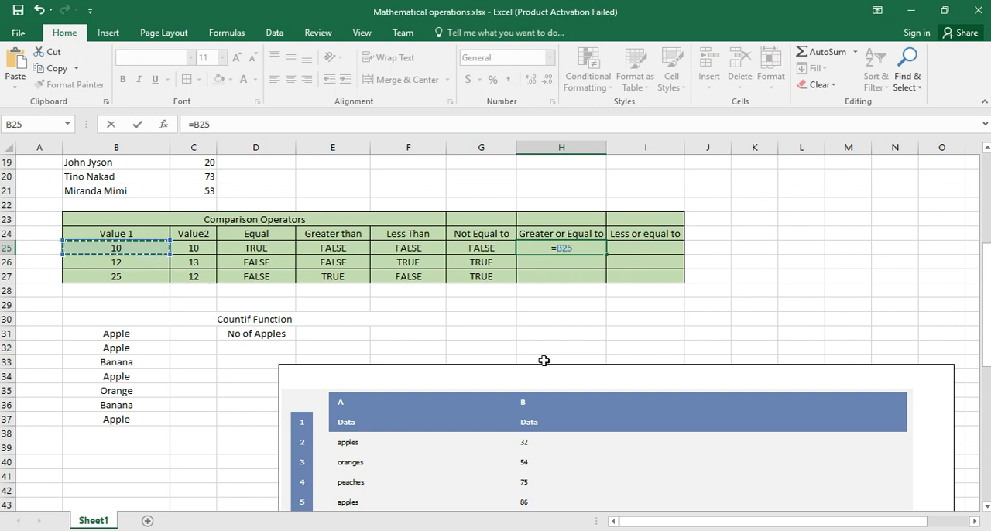
type(">")
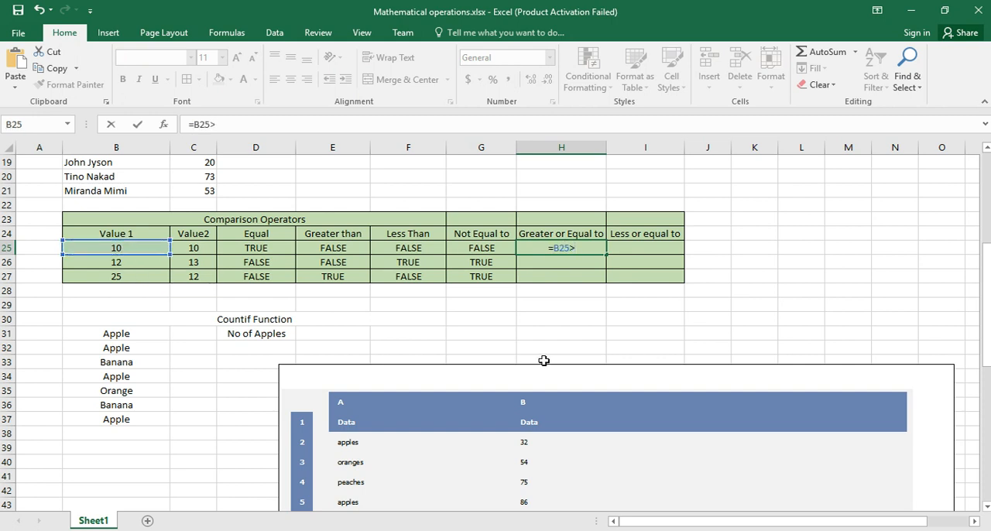
type("=")
left_click(192, 249)
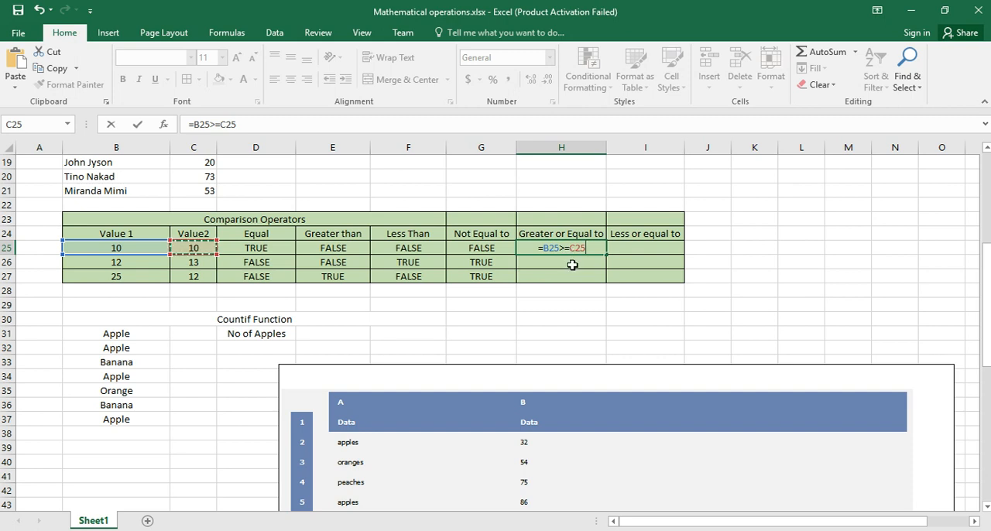
key("Return")
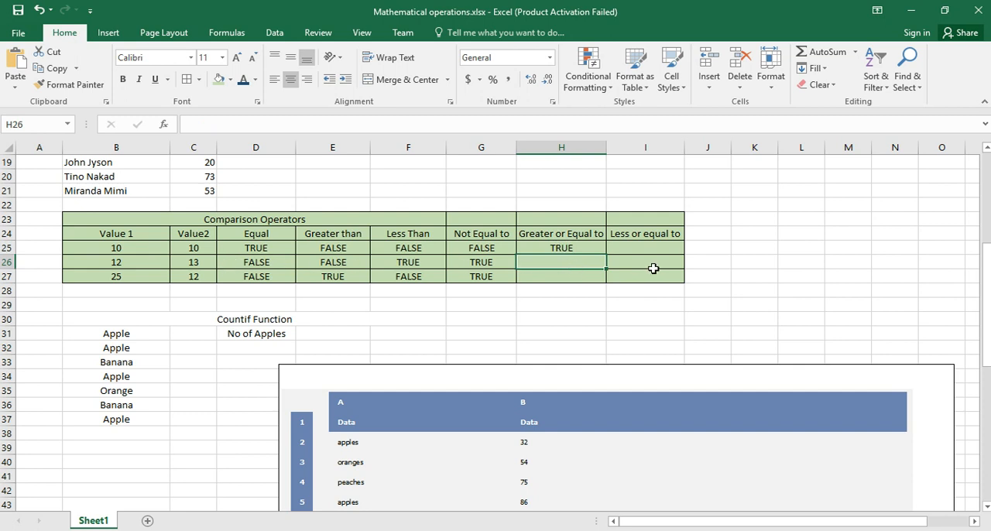
left_click(582, 248)
left_click_drag(606, 253, 604, 282)
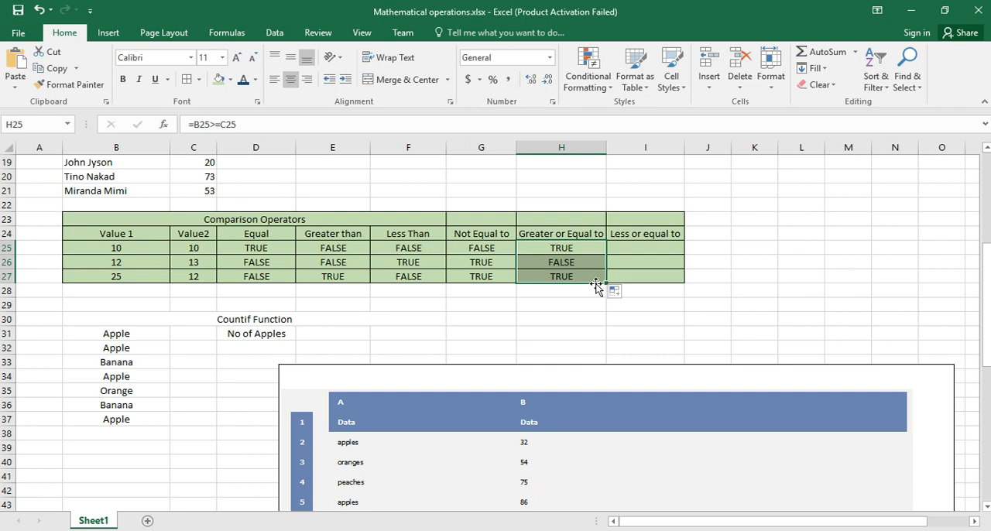
left_click(560, 263)
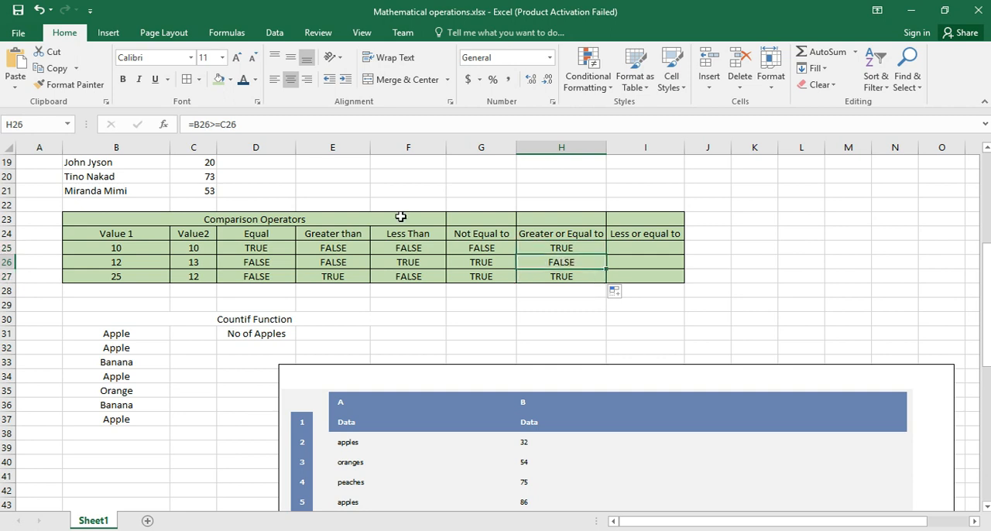
left_click(586, 277)
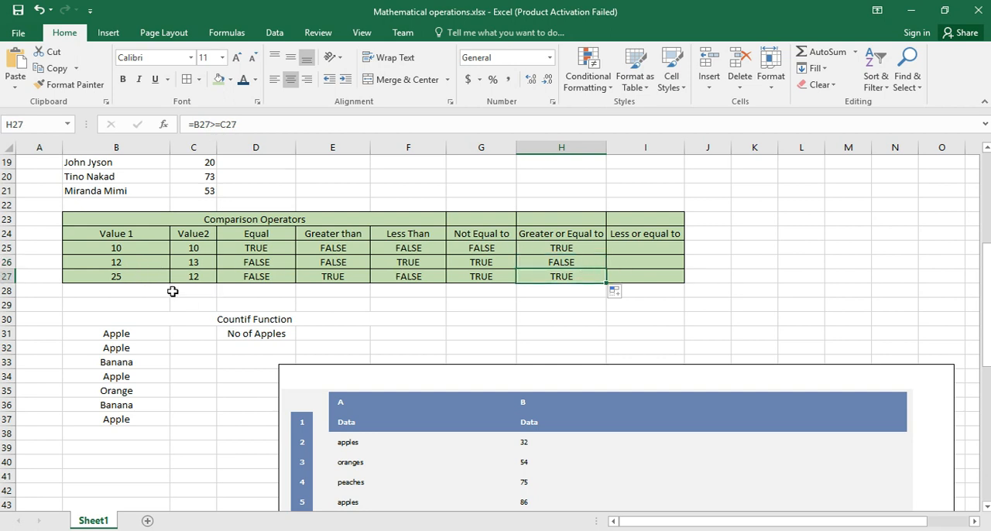
Step: Start the comparison formula in cell I25 under Less or equal to with a reference to B25
left_click(658, 246)
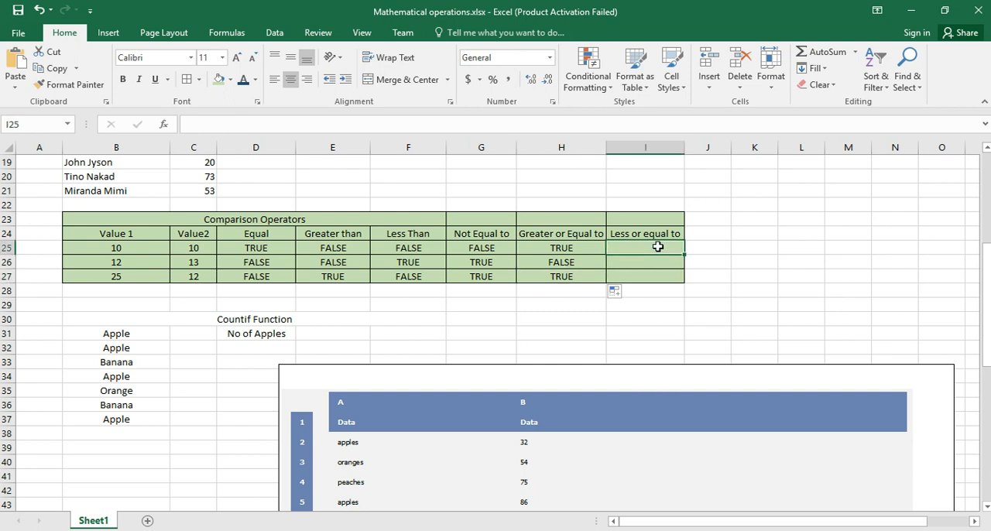
type("=")
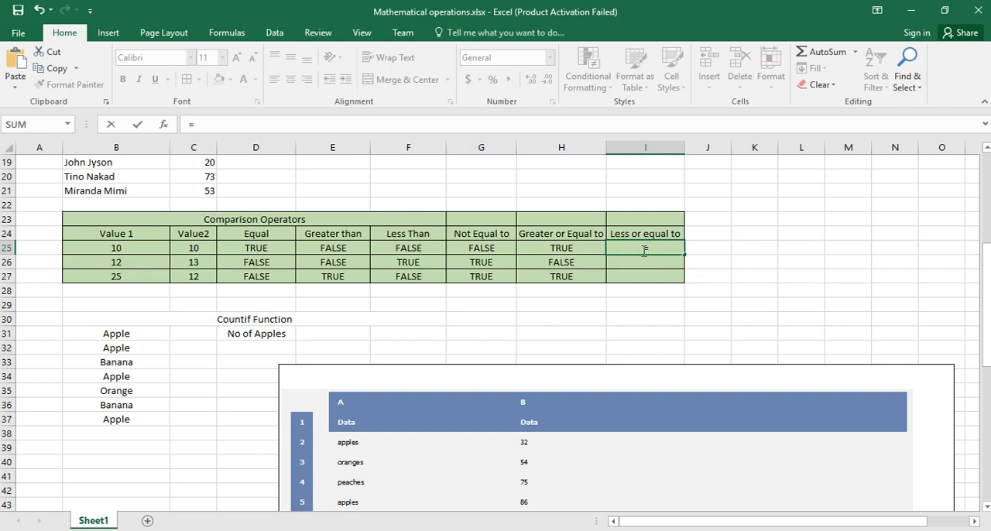
left_click(135, 250)
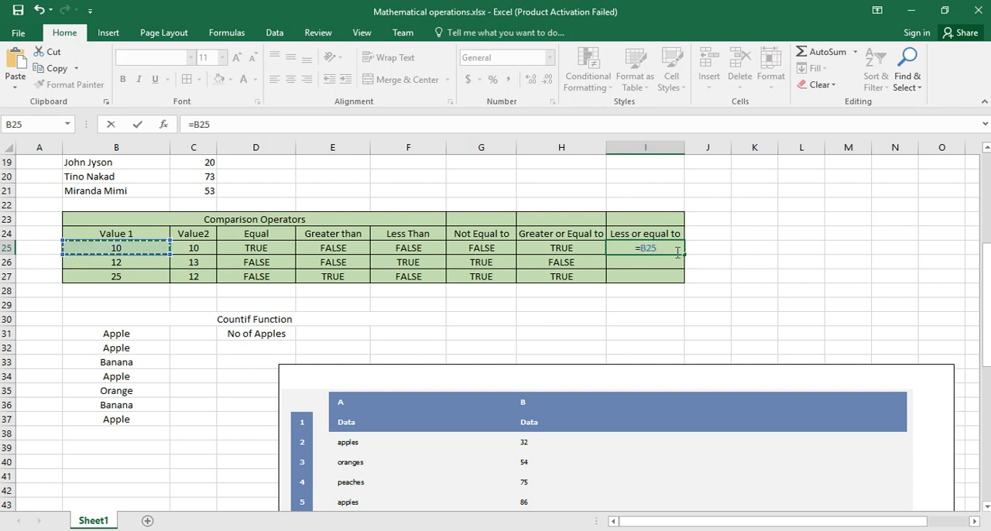